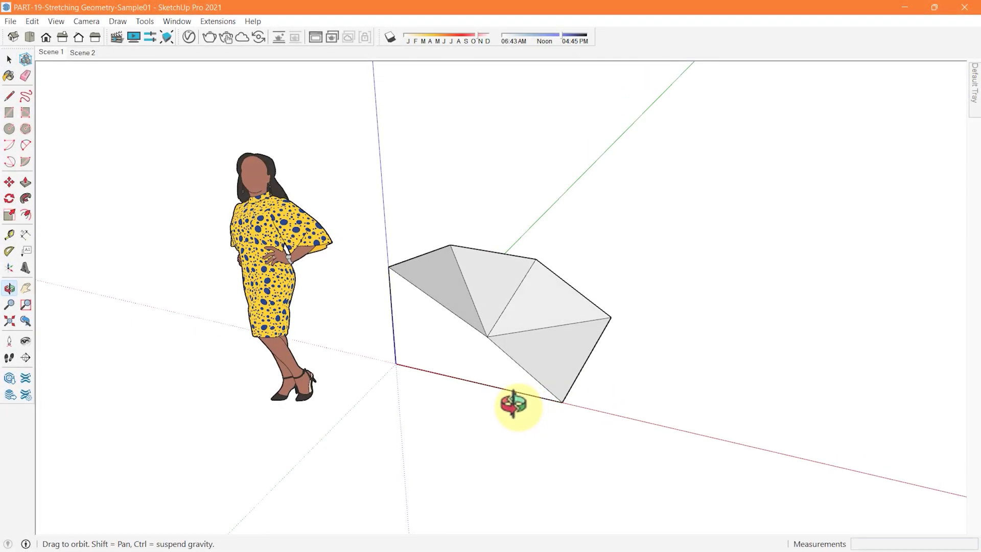
pyautogui.moveTo(513, 403); pyautogui.dragTo(376, 407)
pyautogui.press('space')
pyautogui.scroll(3, 474, 379)
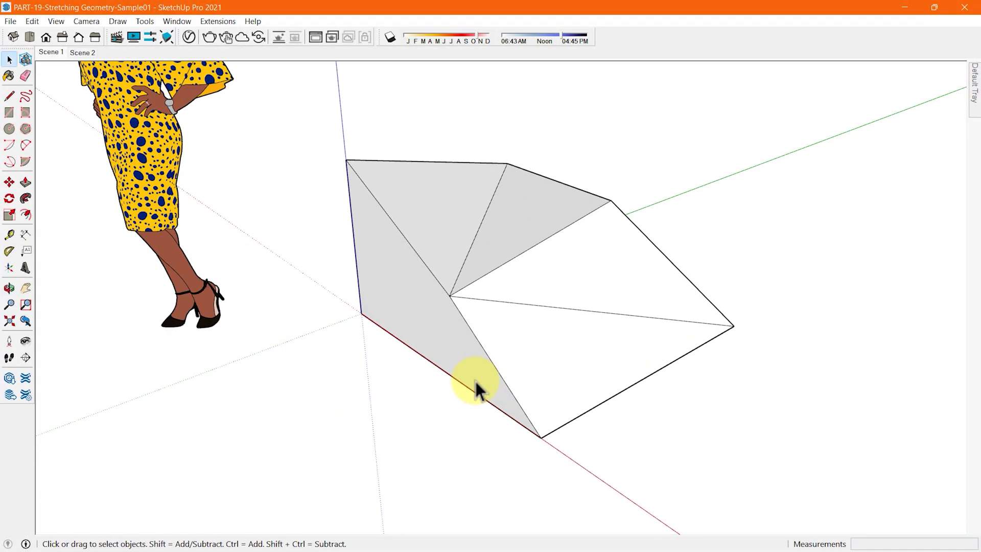
pyautogui.moveTo(492, 360); pyautogui.dragTo(138, 300, button='middle')
pyautogui.moveTo(514, 313); pyautogui.dragTo(930, 416, button='middle')
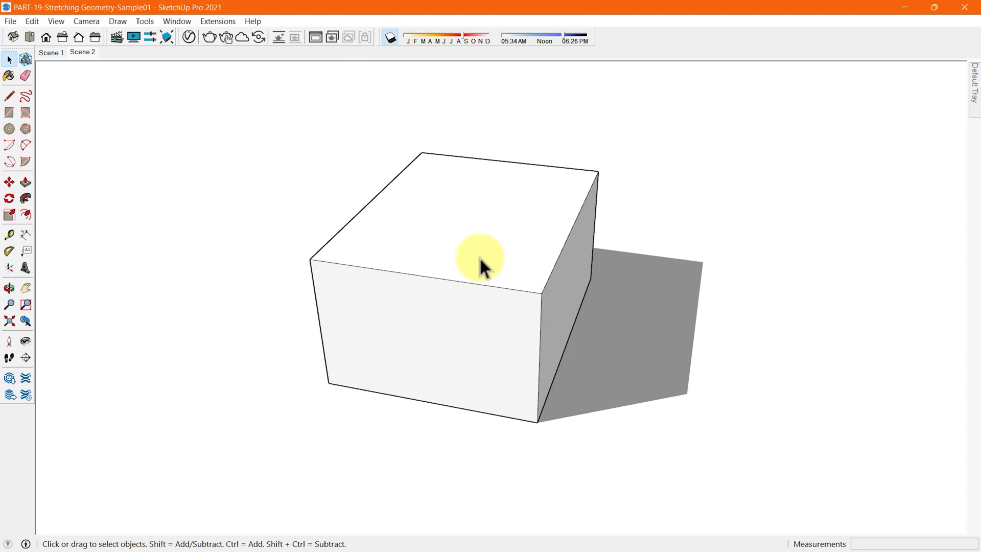
# - Try to stretch the box by moving its top front edge from the midpoint
pyautogui.click(274, 216)
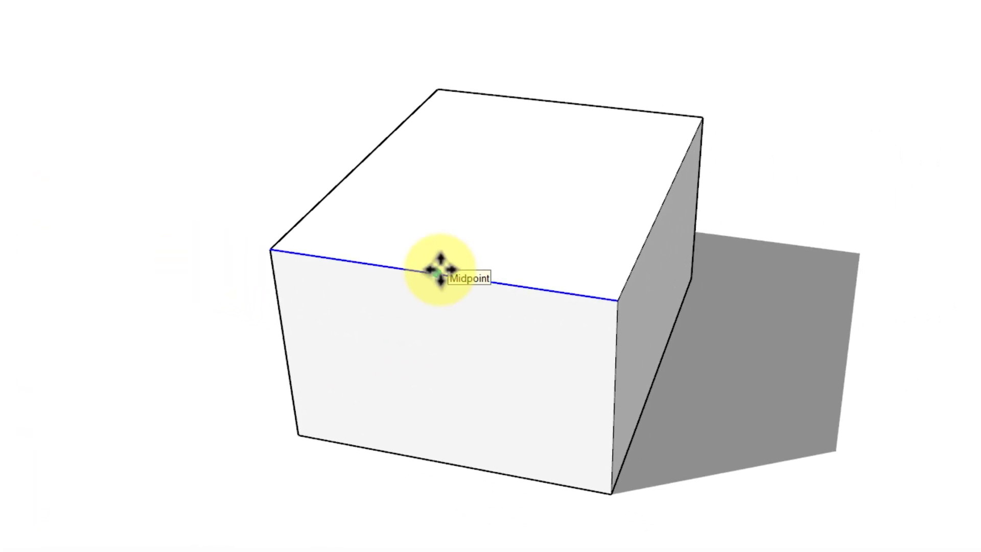
pyautogui.click(440, 269)
pyautogui.moveTo(389, 333); pyautogui.dragTo(153, 291, button='middle')
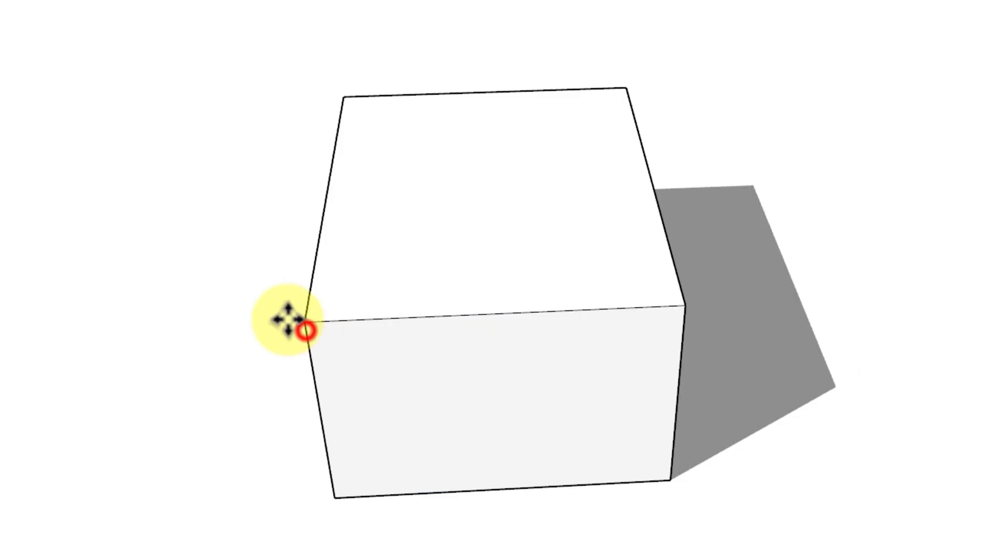
# - Move the box's two front top corners one after the other to fold the adjoining faces
pyautogui.click(305, 330)
pyautogui.moveTo(88, 324); pyautogui.dragTo(109, 324, button='middle')
pyautogui.click(326, 327)
pyautogui.click(594, 256)
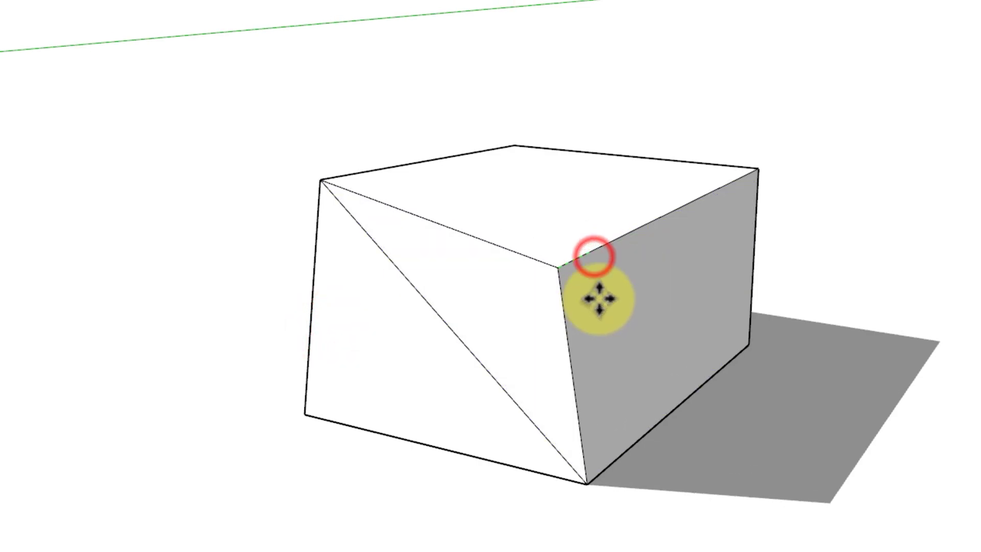
pyautogui.click(672, 230)
# - Move another top corner of the box inward to fold the faces meeting there
pyautogui.moveTo(787, 224); pyautogui.dragTo(223, 332, button='middle')
pyautogui.click(700, 291)
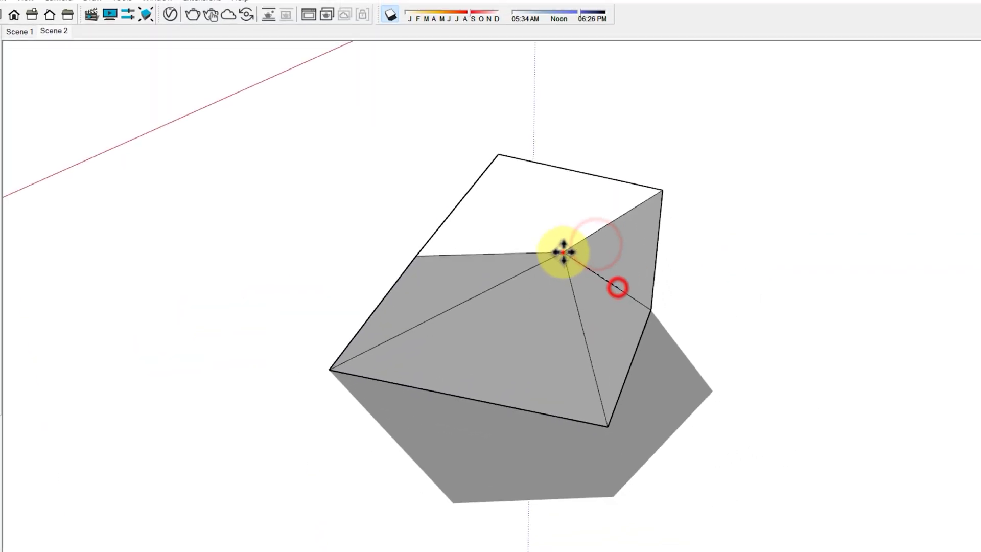
pyautogui.click(625, 246)
pyautogui.moveTo(625, 245); pyautogui.dragTo(804, 319, button='middle')
pyautogui.press('space')
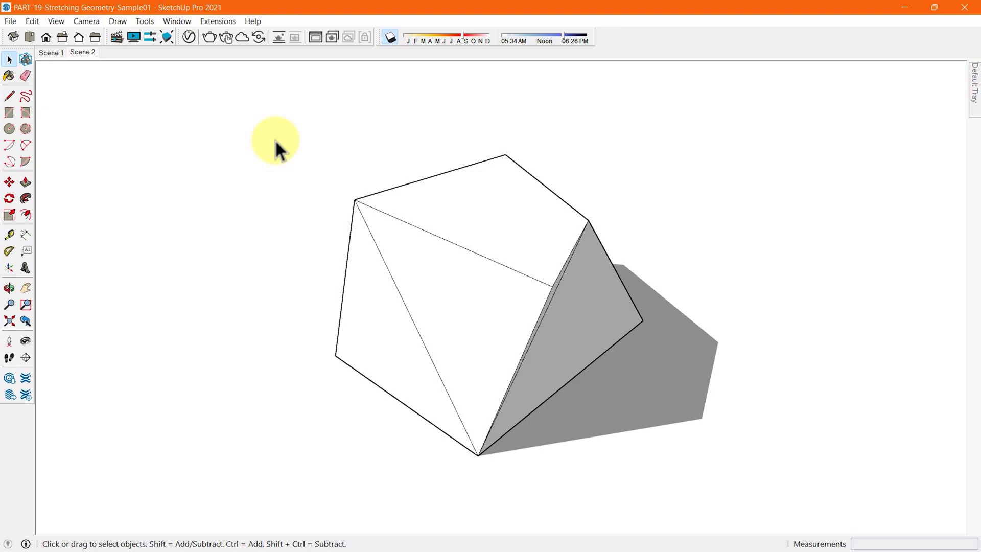
# - Undo the last three corner moves on the box
pyautogui.hotkey('ctrl', 'z')
pyautogui.hotkey('ctrl', 'z')
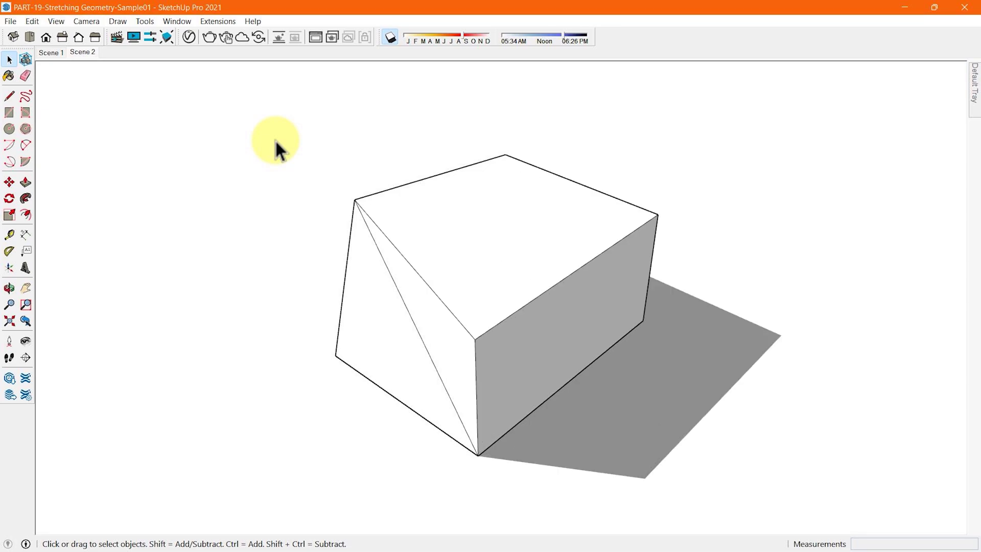
pyautogui.hotkey('ctrl', 'z')
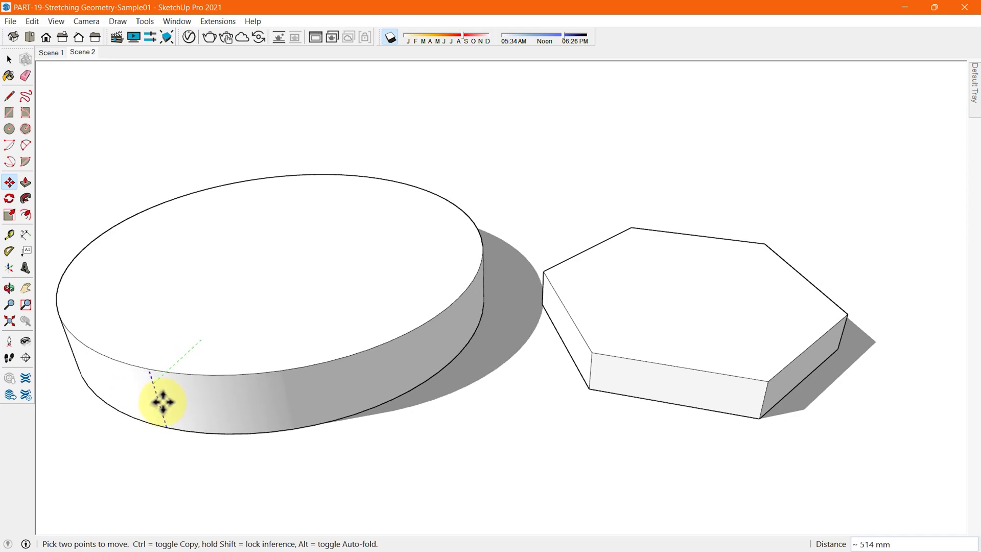
# - Cancel the trial resizing of the cylinder and of the hexagonal prism
pyautogui.press('Escape')
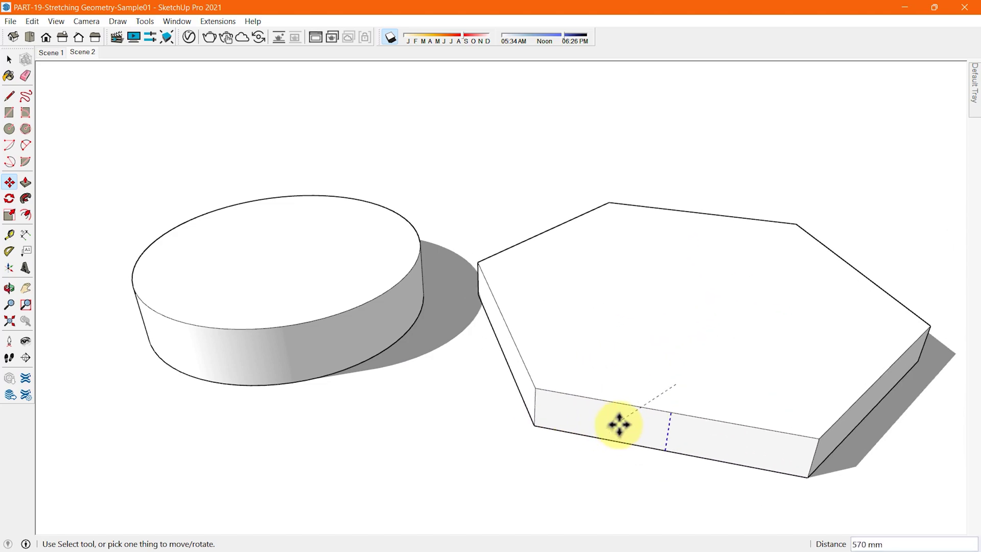
pyautogui.press('Escape')
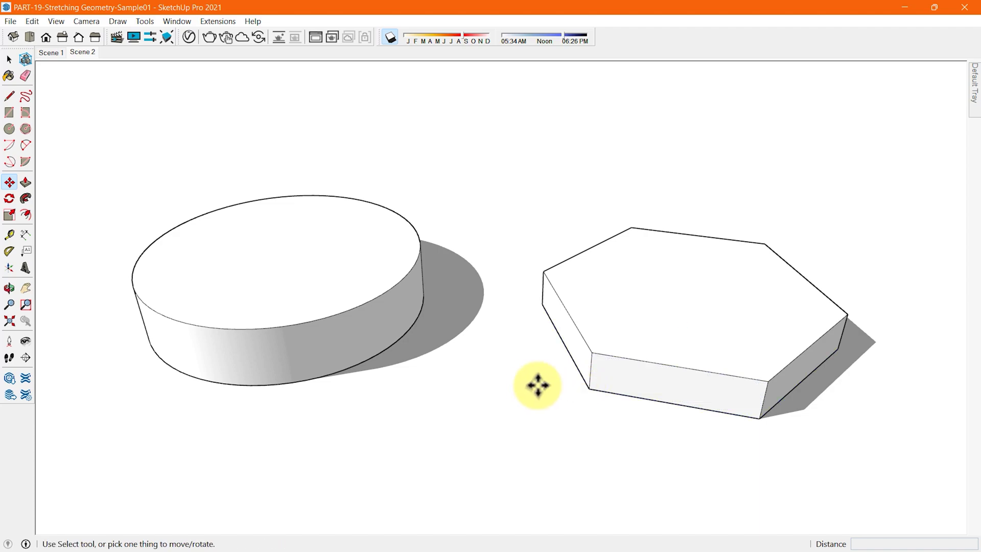
# - Enlarge the hexagonal prism by moving it outward from the midpoint of its top front edge
pyautogui.scroll(2, 98, 346)
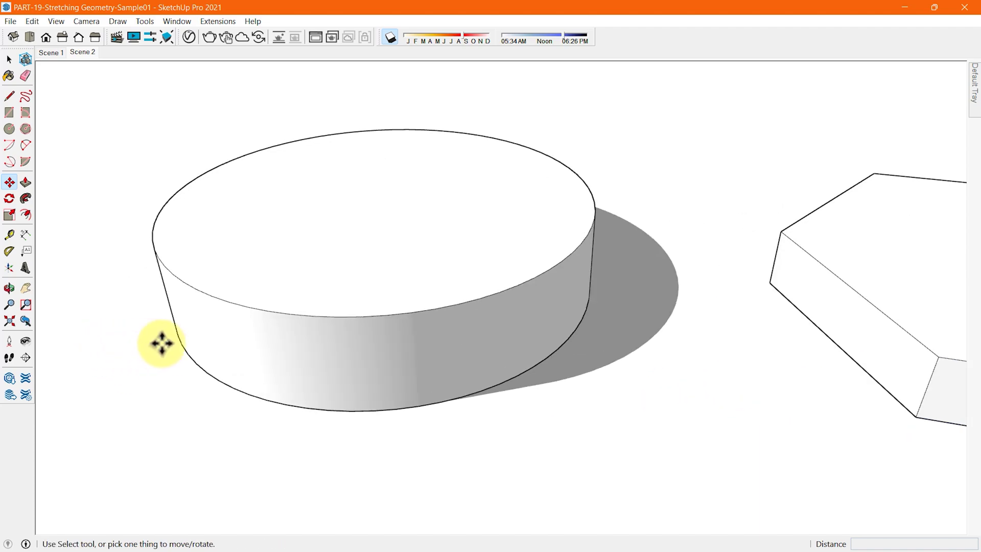
pyautogui.scroll(1, 160, 343)
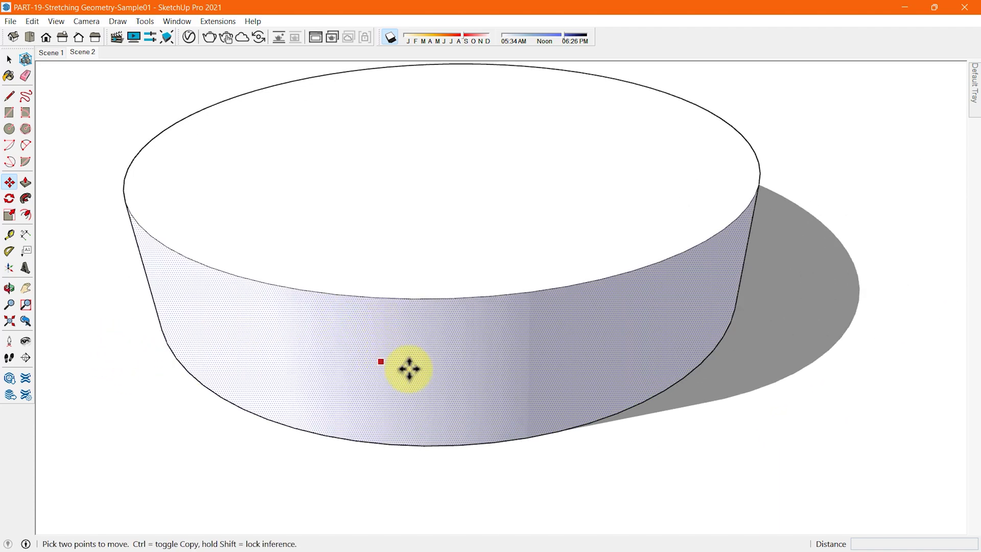
pyautogui.moveTo(409, 369); pyautogui.dragTo(520, 399, button='middle')
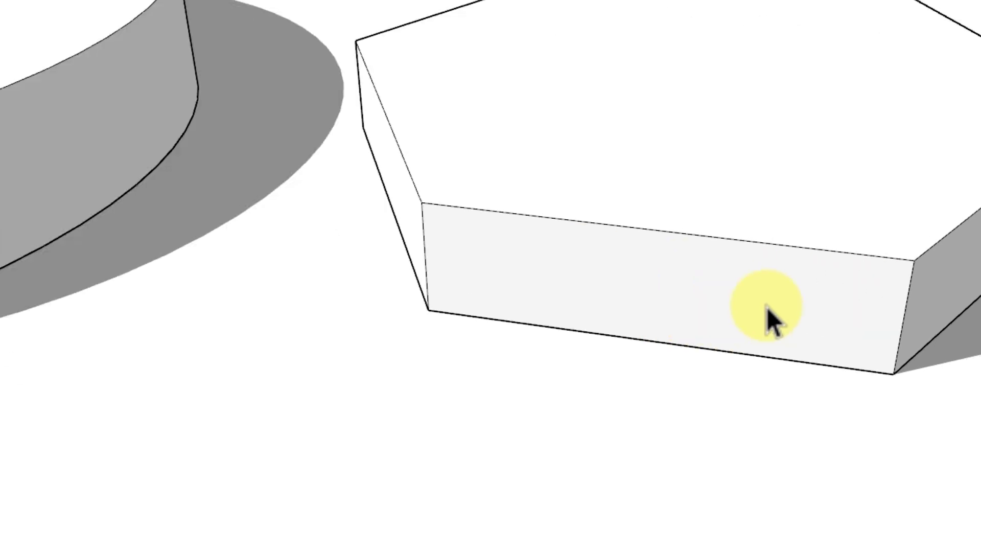
pyautogui.click(571, 280)
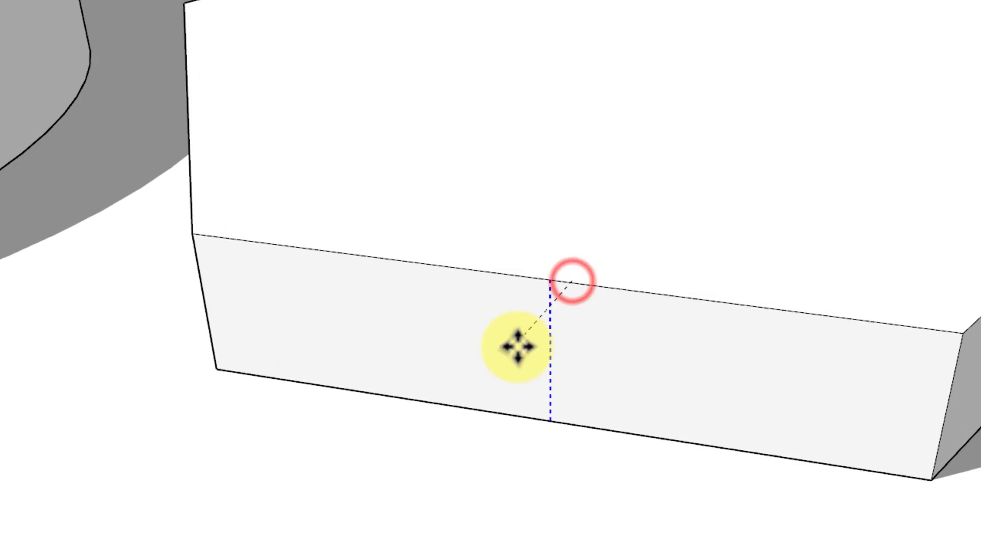
pyautogui.click(498, 357)
pyautogui.scroll(-2, 472, 391)
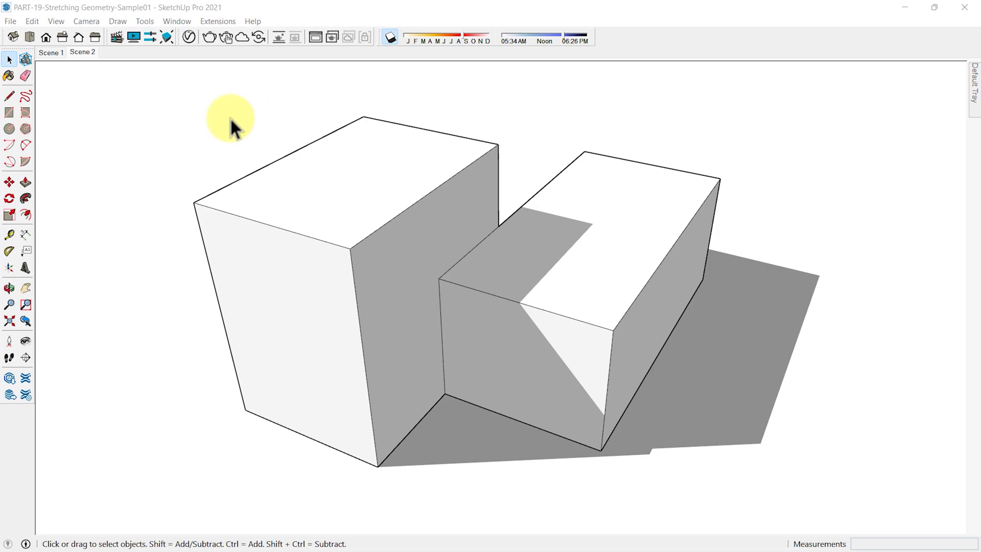
# - Move the taller box's near top corner to fold the faces that meet at it
pyautogui.click(75, 93)
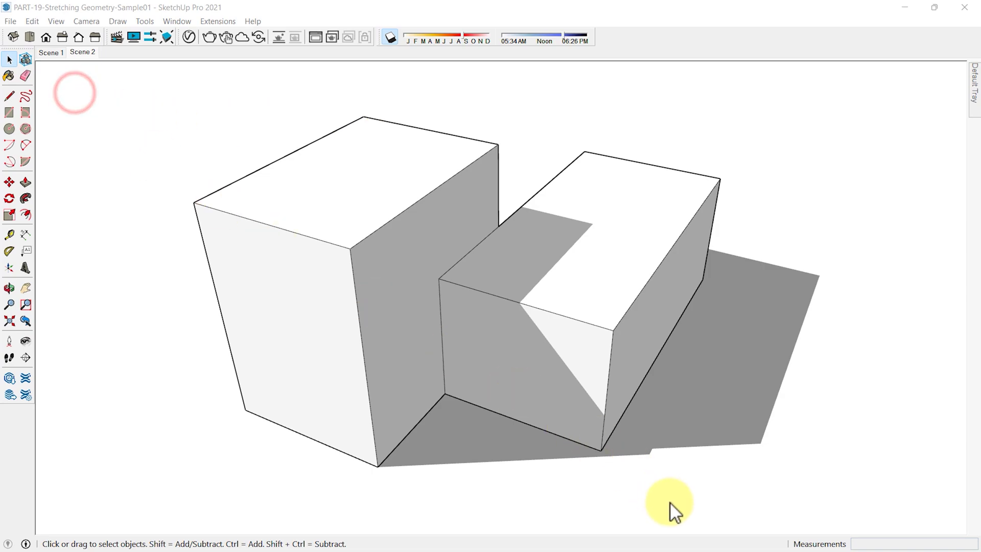
pyautogui.click(159, 311)
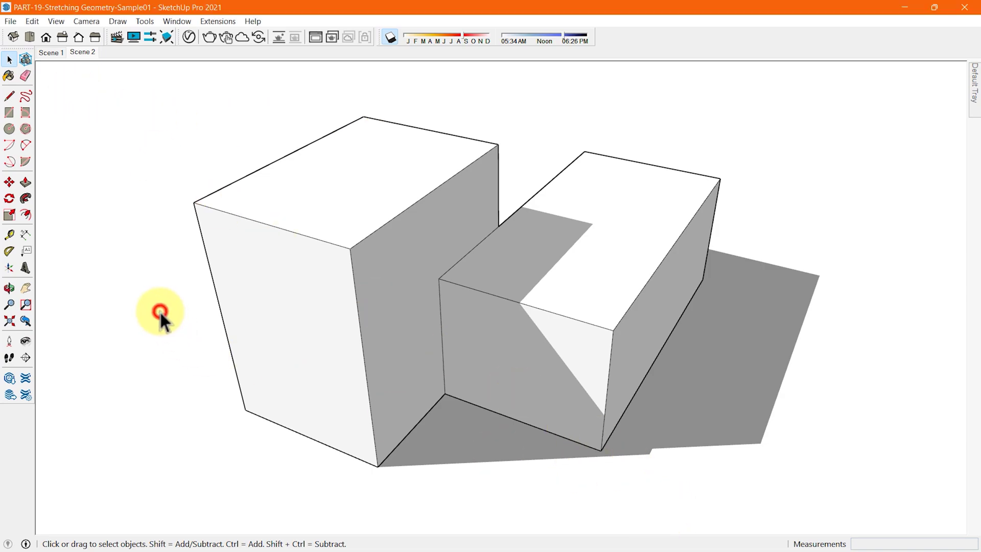
pyautogui.press('m')
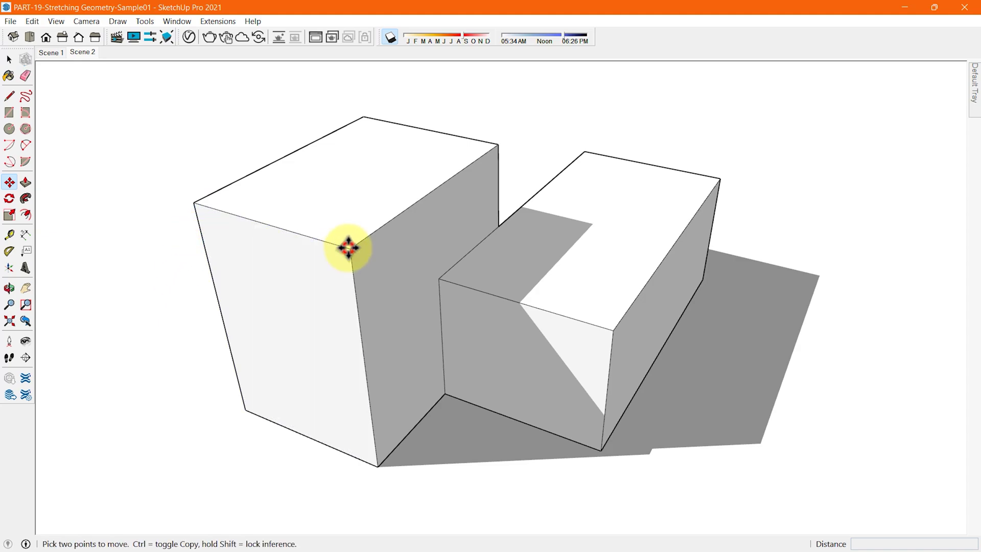
pyautogui.click(346, 247)
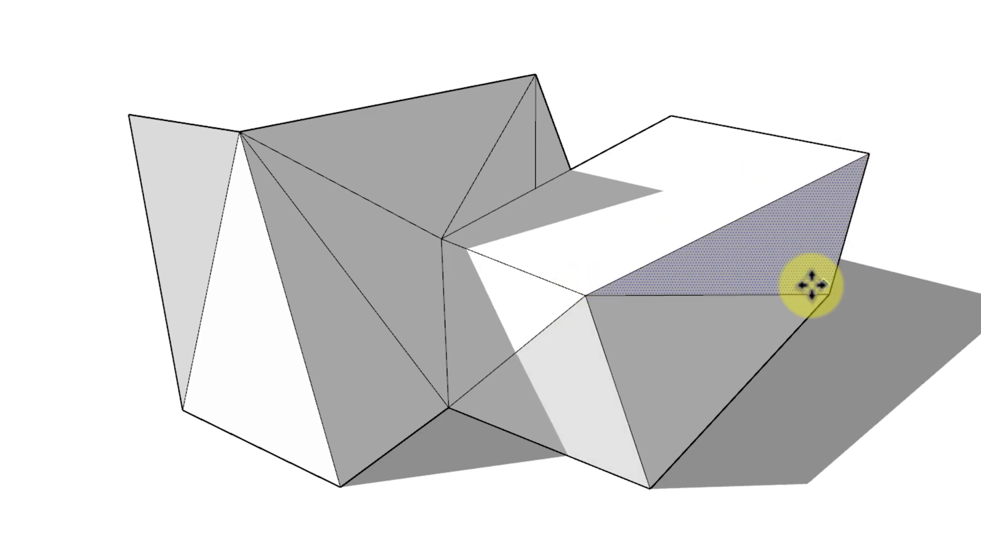
# - Stretch the lower box by moving a corner on its outer side
pyautogui.moveTo(671, 134); pyautogui.dragTo(357, 204, button='middle')
pyautogui.click(804, 366)
pyautogui.click(782, 258)
pyautogui.moveTo(715, 204)
pyautogui.mouseDown(button='middle')
pyautogui.moveTo(219, 108)
pyautogui.moveTo(508, 311)
pyautogui.moveTo(541, 324)
pyautogui.mouseUp(button='middle')
pyautogui.moveTo(486, 295)
pyautogui.mouseDown(button='middle')
pyautogui.moveTo(761, 432)
pyautogui.moveTo(521, 339)
pyautogui.mouseUp(button='middle')
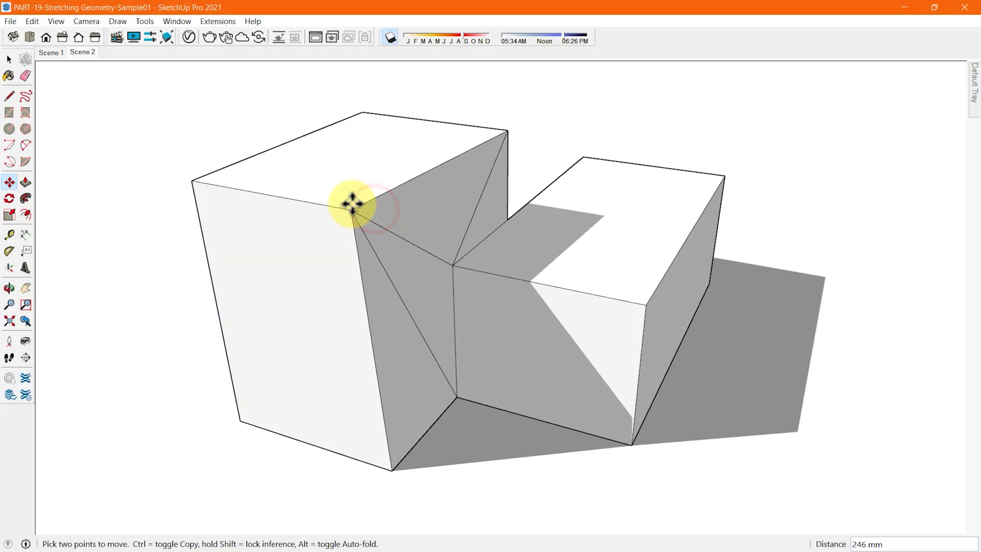
# - Fold the taller box's faces by moving its two front top corners inward
pyautogui.click(350, 178)
pyautogui.click(195, 178)
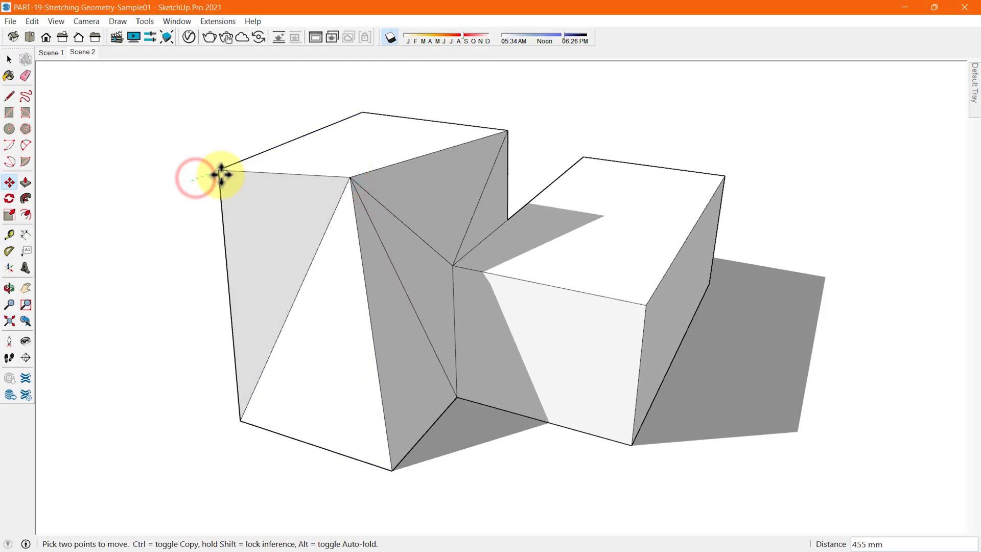
pyautogui.moveTo(220, 174); pyautogui.dragTo(467, 196, button='middle')
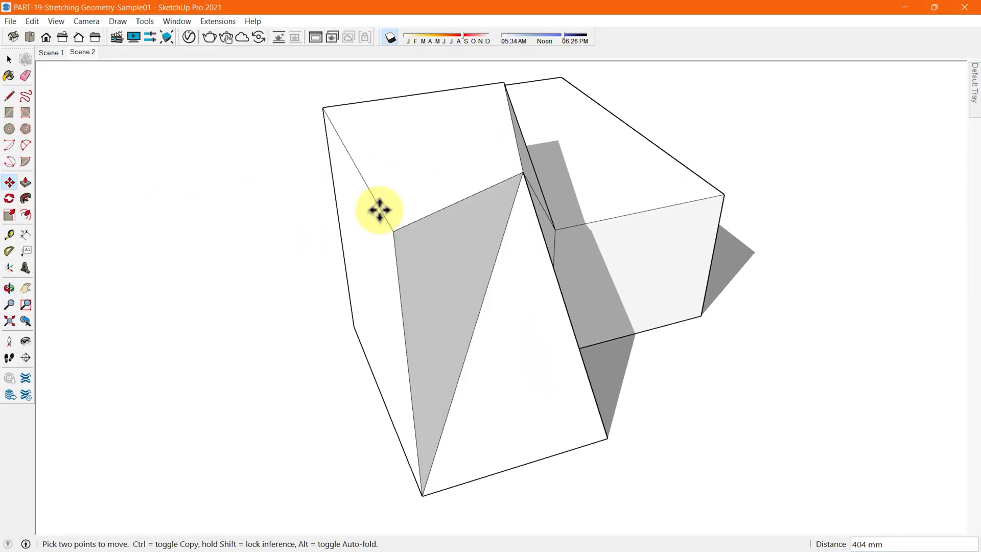
pyautogui.click(398, 240)
pyautogui.click(605, 438)
pyautogui.press('space')
# - Move the lower box's near top corner about 952 mm to fold the adjoining side faces
pyautogui.moveTo(597, 432); pyautogui.dragTo(164, 326, button='middle')
pyautogui.press('m')
pyautogui.click(504, 287)
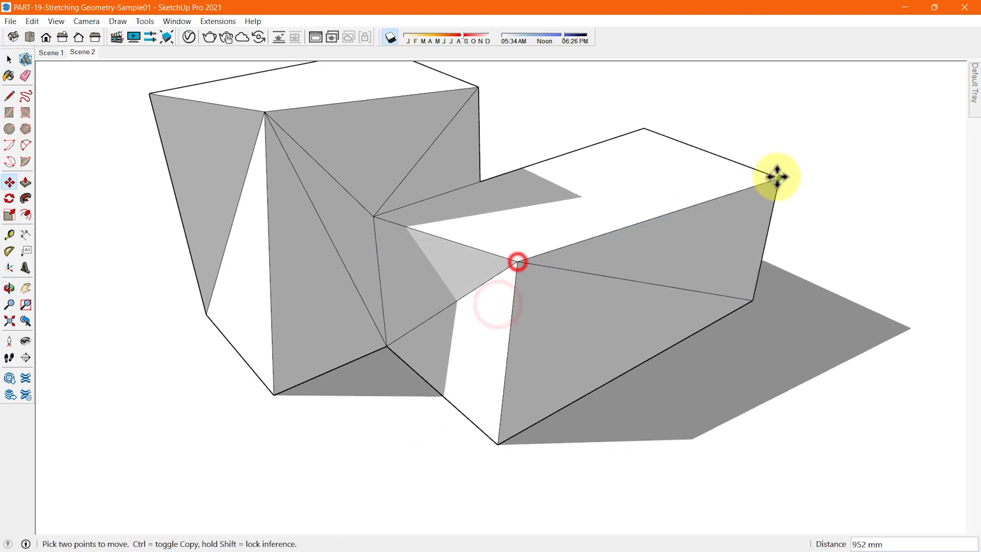
# - Move the lower box's outer top corner with Auto-fold toggled, and the neighbouring back top corner along the green axis
pyautogui.keyDown('shift'); pyautogui.moveTo(698, 199); pyautogui.dragTo(616, 260, button='middle'); pyautogui.keyUp('shift')
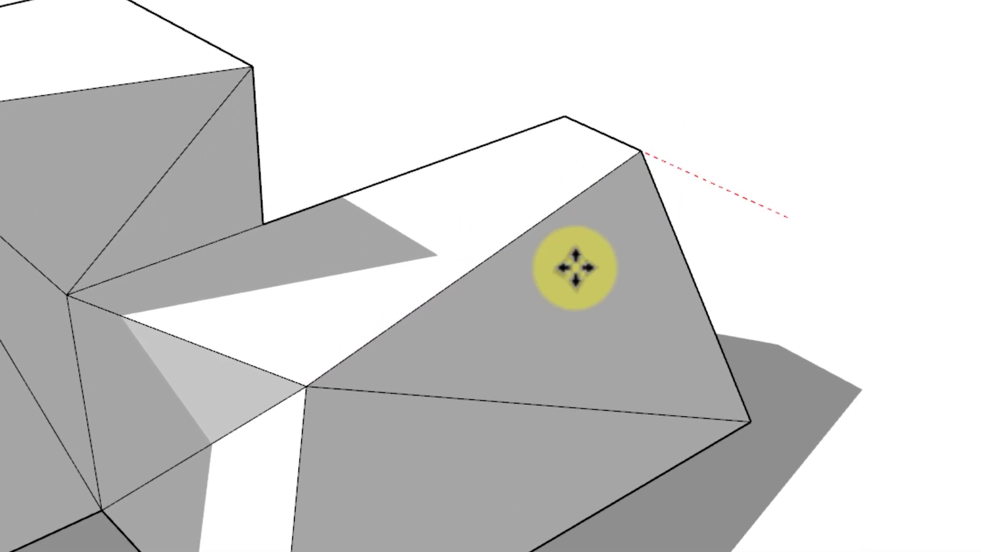
pyautogui.press('alt')
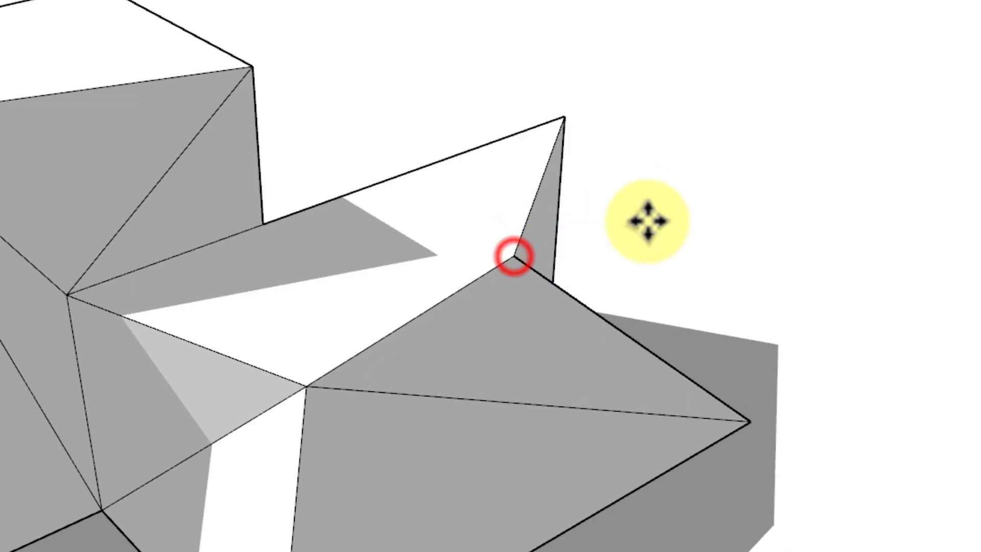
pyautogui.click(568, 121)
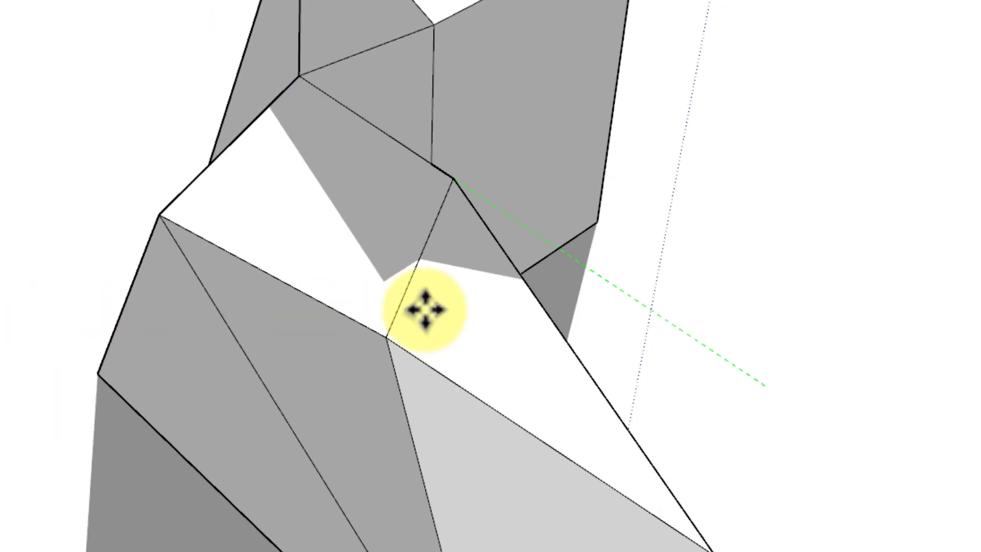
pyautogui.moveTo(425, 308); pyautogui.dragTo(658, 255)
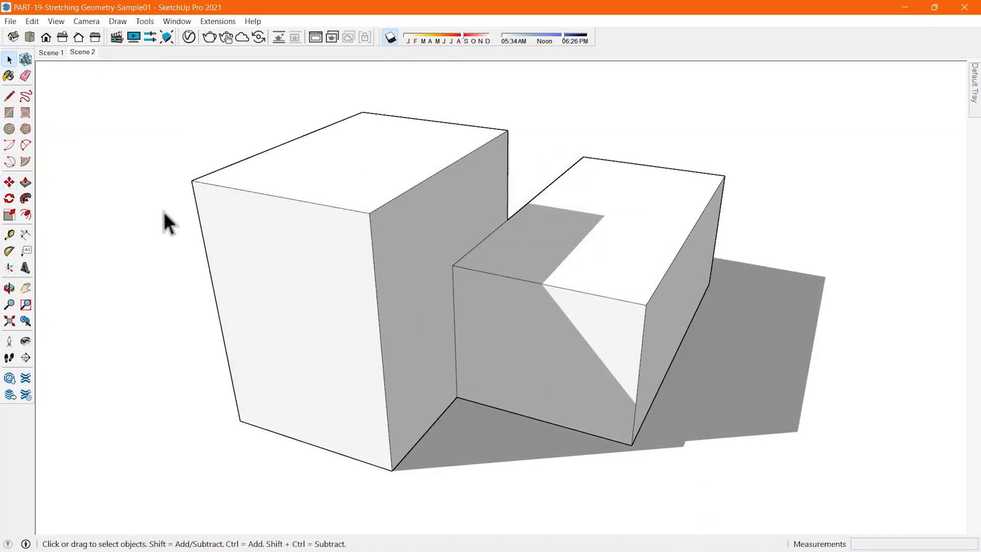
# - Stretch the taller box by moving both front top corners to new positions so its faces fold
pyautogui.press('m')
pyautogui.click(371, 214)
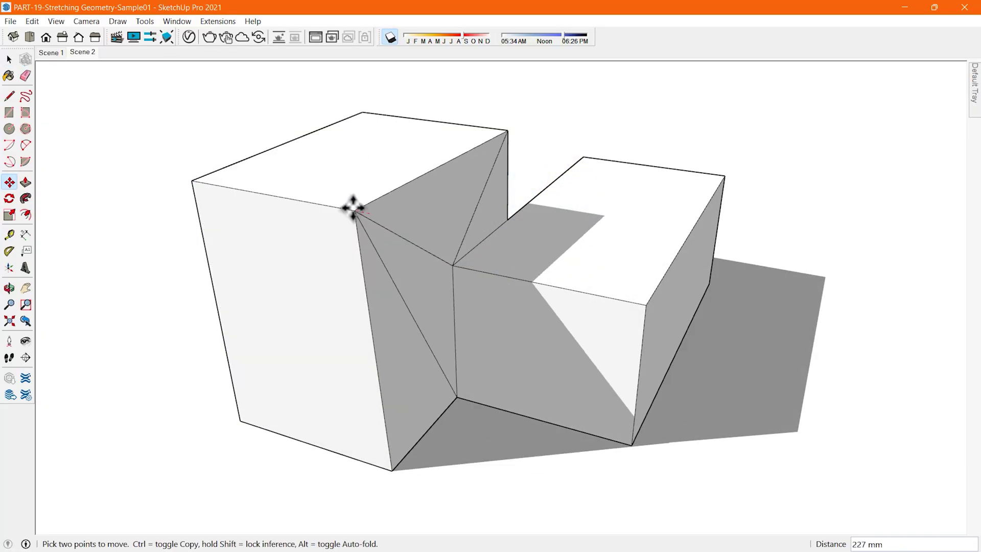
pyautogui.click(352, 179)
pyautogui.click(192, 181)
pyautogui.moveTo(230, 179); pyautogui.dragTo(375, 206, button='middle')
pyautogui.click(399, 240)
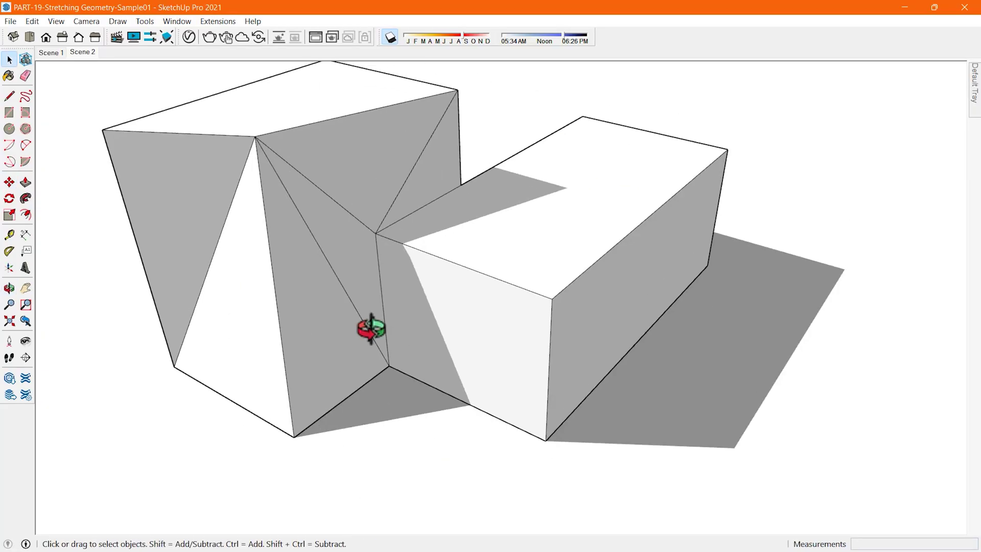
# - Move the lower box's outer far top corner inward to fold its top and side faces
pyautogui.press('m')
pyautogui.click(768, 188)
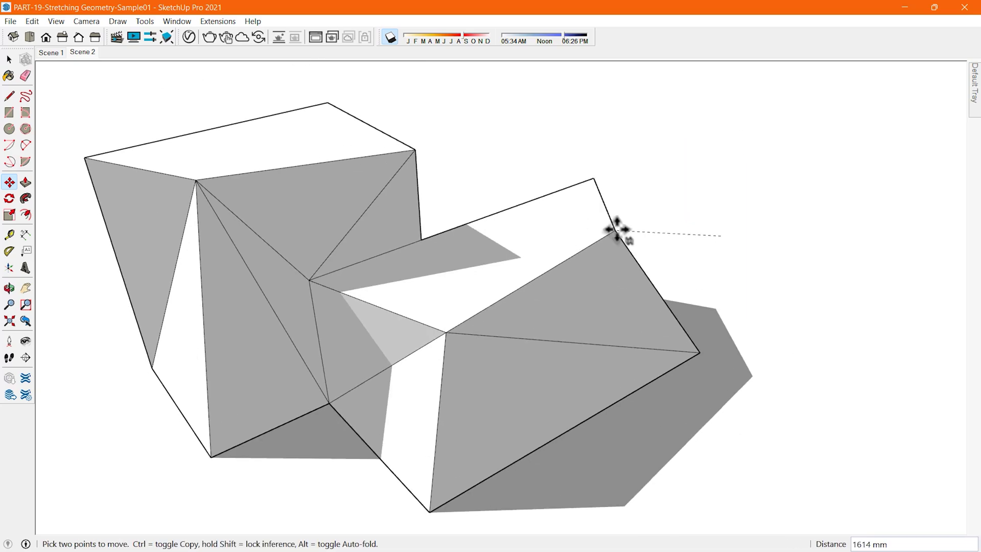
pyautogui.click(592, 258)
pyautogui.moveTo(541, 209); pyautogui.dragTo(619, 286, button='middle')
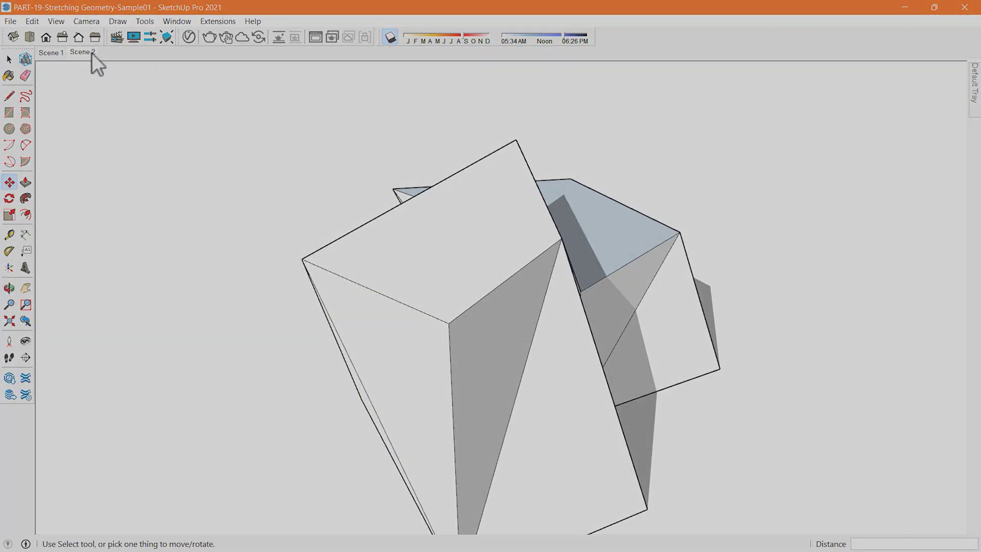